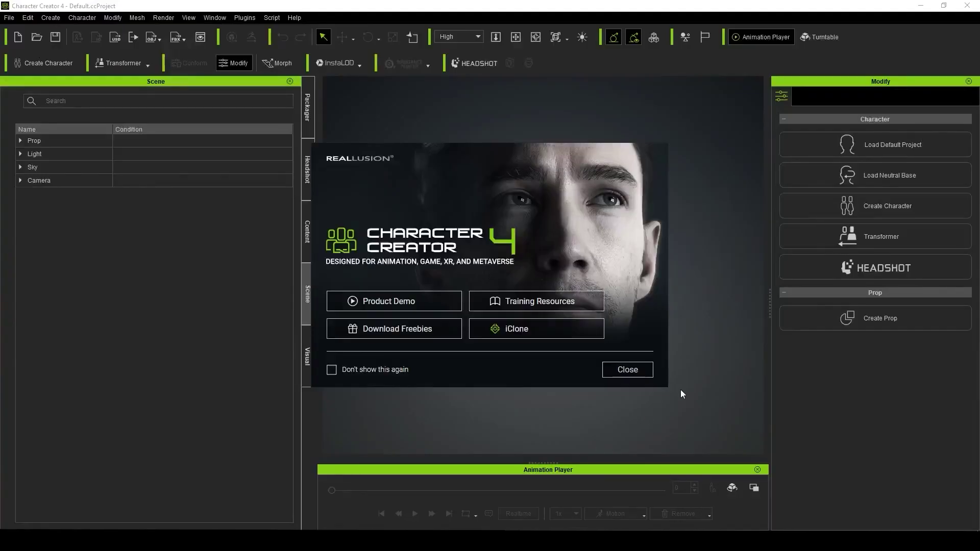
- Dismiss the Character Creator 4 welcome splash screen
left_click(638, 372)
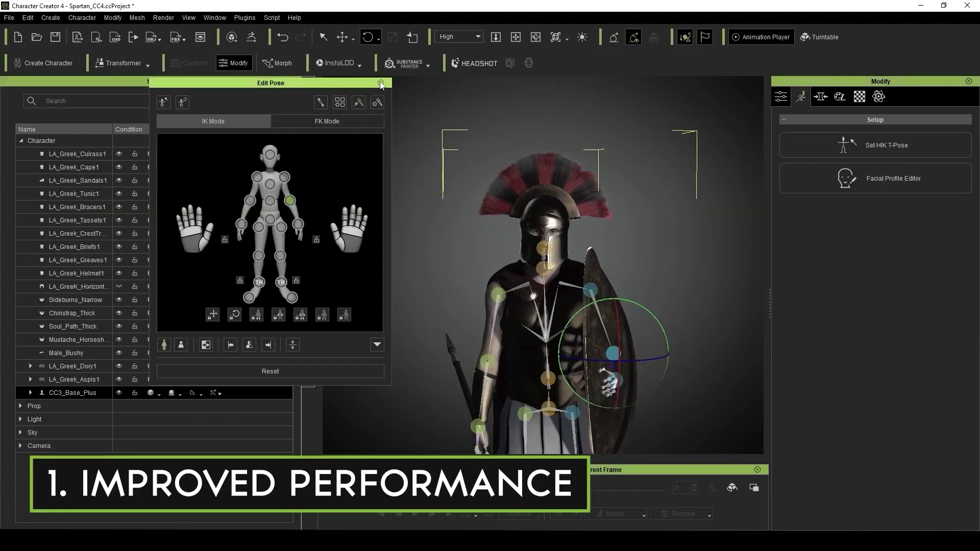
- Close the Edit Pose panel and orbit the Spartan so his shield faces the camera
left_click(381, 84)
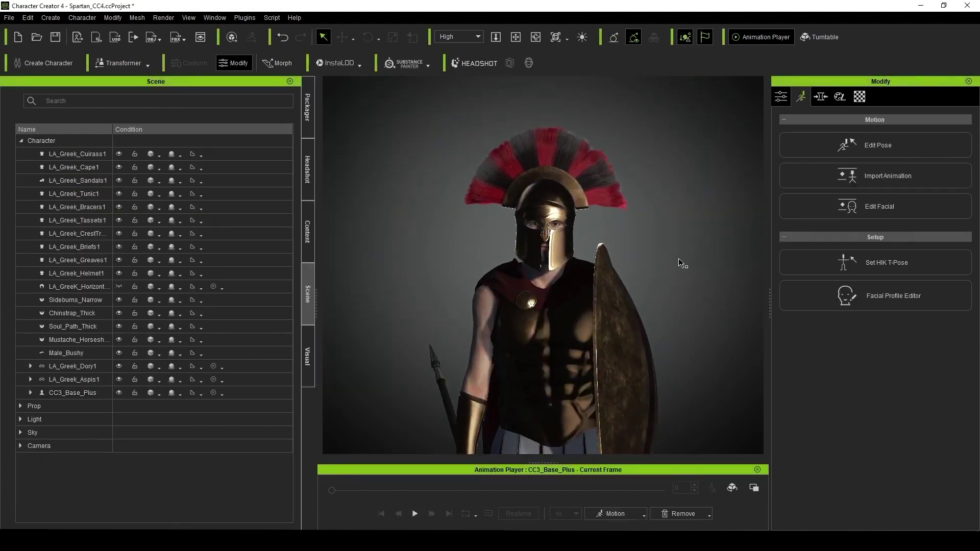
right_click_drag(679, 263, 433, 200)
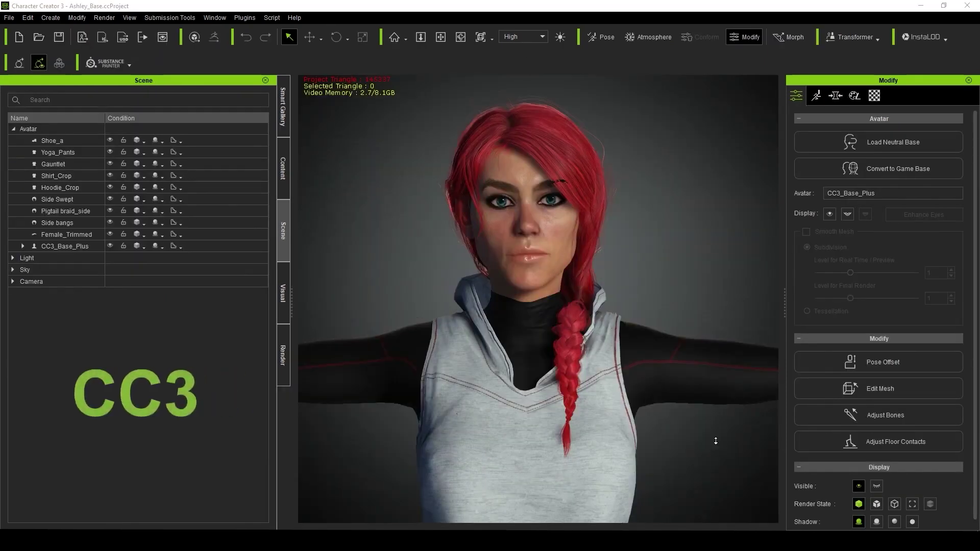
- Zoom out and select the red-haired character to bring up its morph sliders
scroll(715, 441, "down", 5)
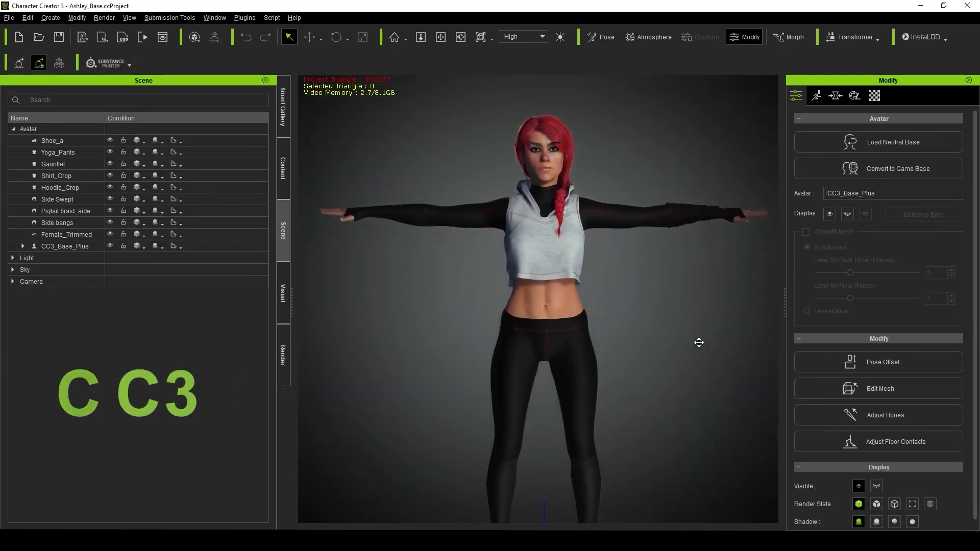
scroll(698, 342, "down", 4)
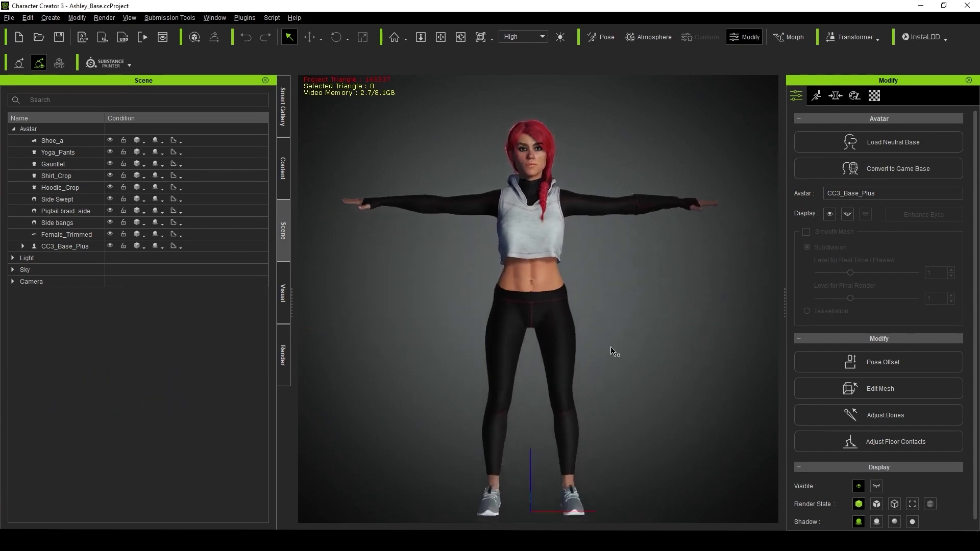
left_click(570, 356)
scroll(570, 356, "down", 2)
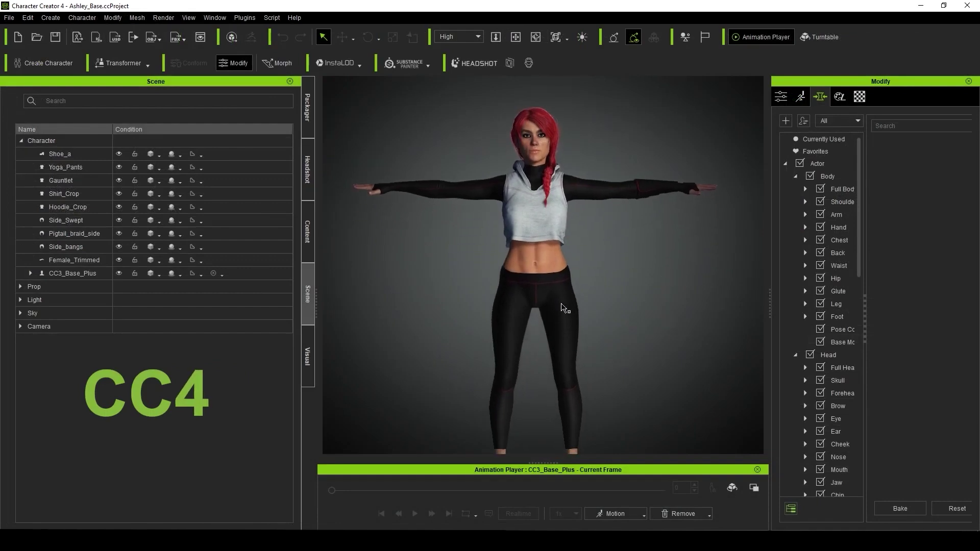
left_click(563, 308)
scroll(576, 321, "down", 2)
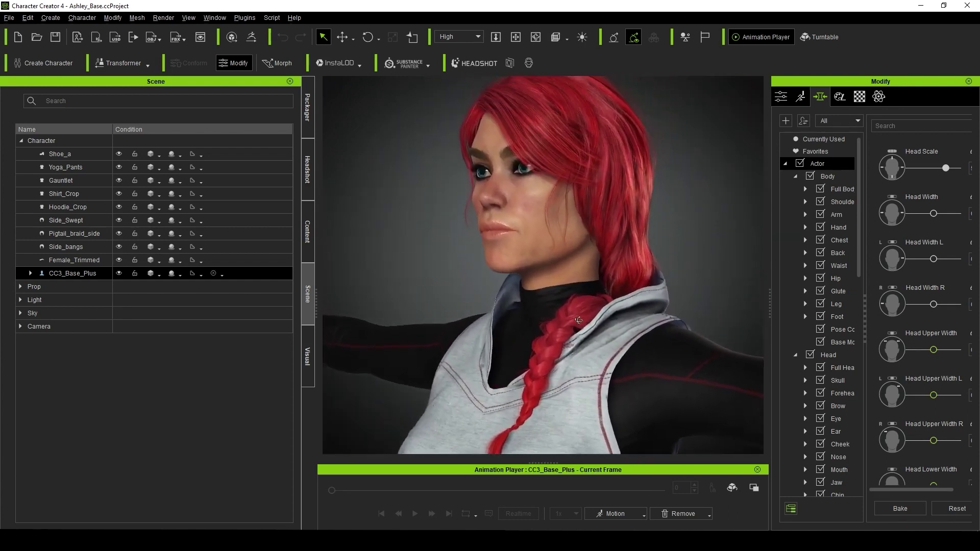
- Orbit and pan the view to frame the character front-on, showing torso and hips
right_click_drag(578, 319, 663, 295)
middle_click_drag(653, 231, 628, 246)
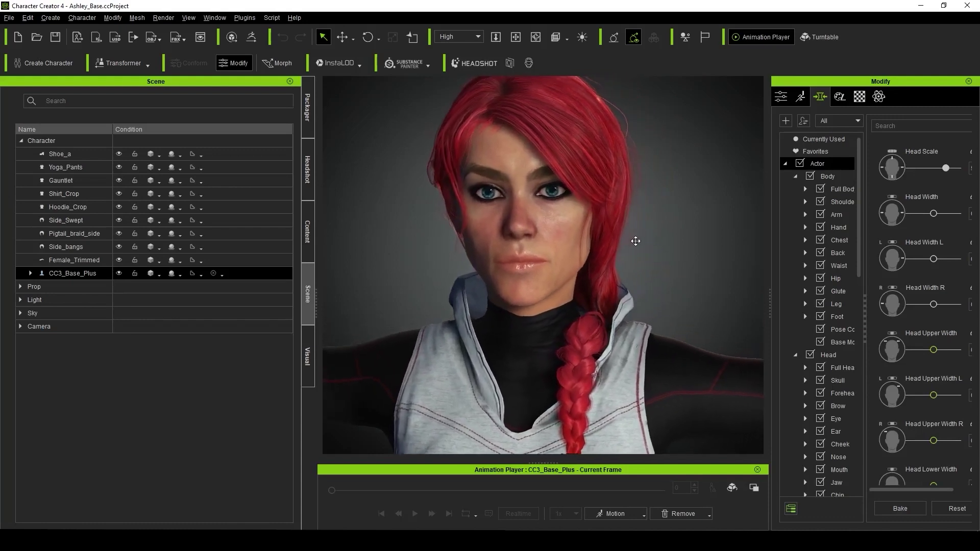
scroll(629, 246, "down", 3)
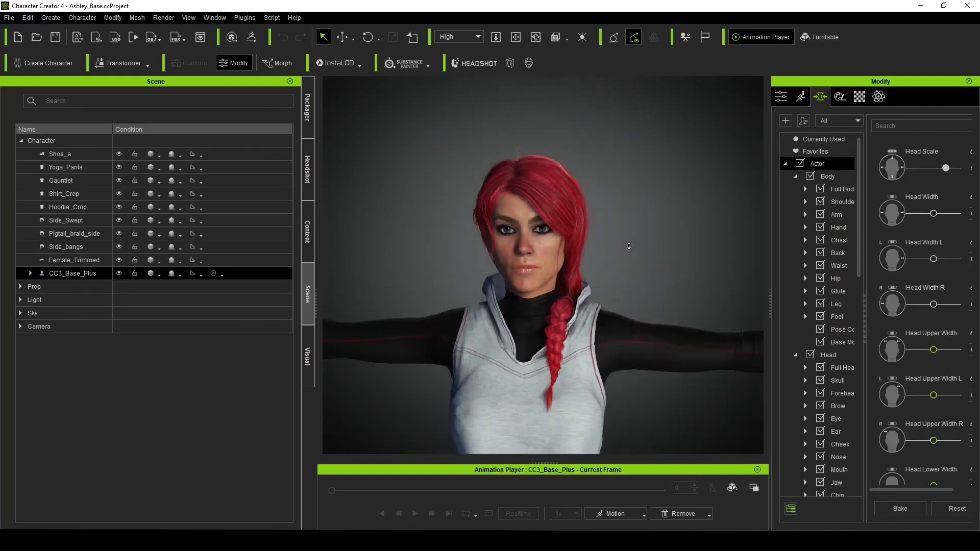
middle_click_drag(619, 262, 611, 150)
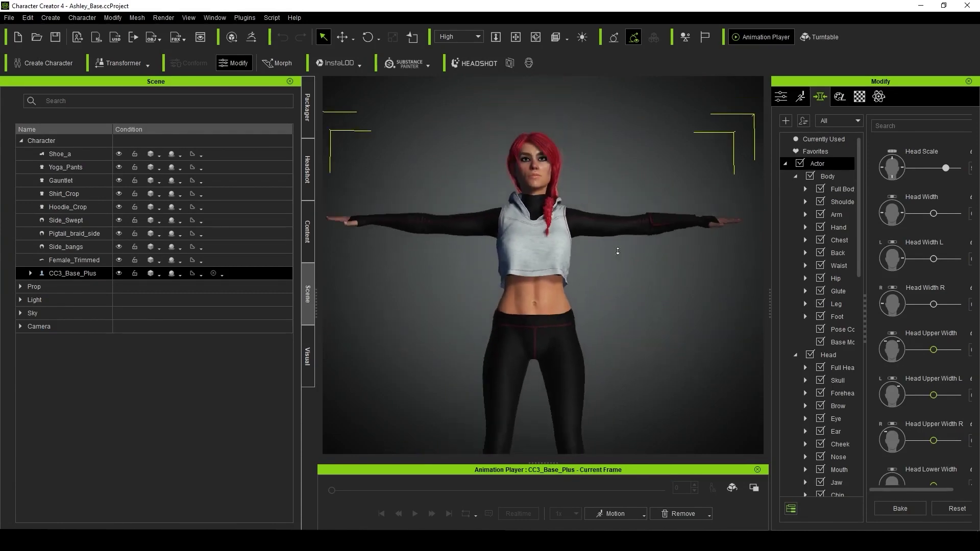
middle_click_drag(609, 288, 609, 257)
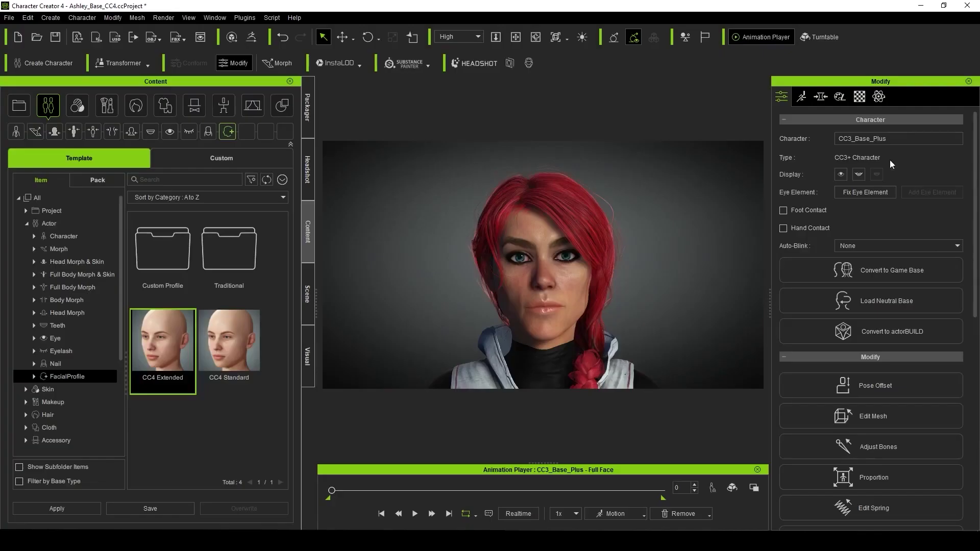
- Open the Facial Profile Editor in expression-edit mode, filtered to the EyeBlink sliders
left_click(801, 101)
left_click(855, 296)
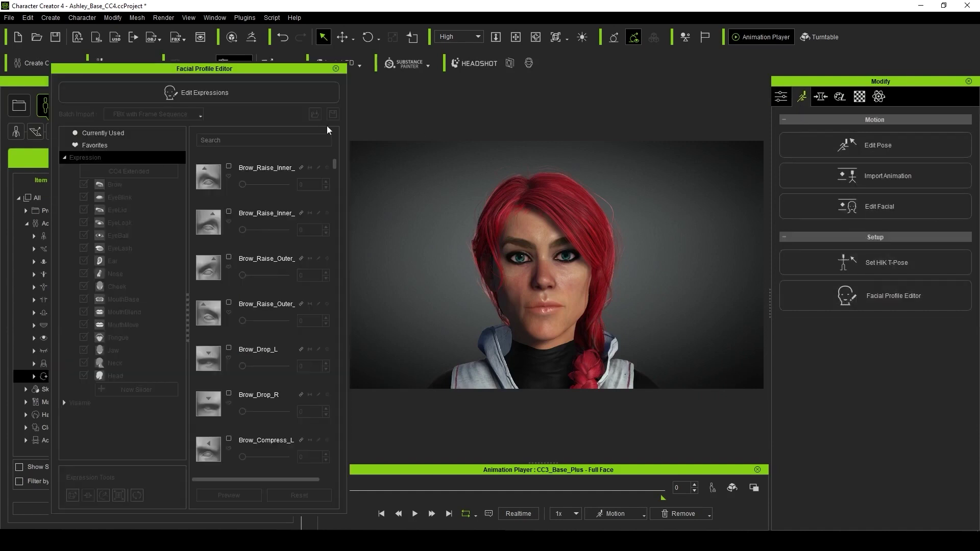
left_click(252, 90)
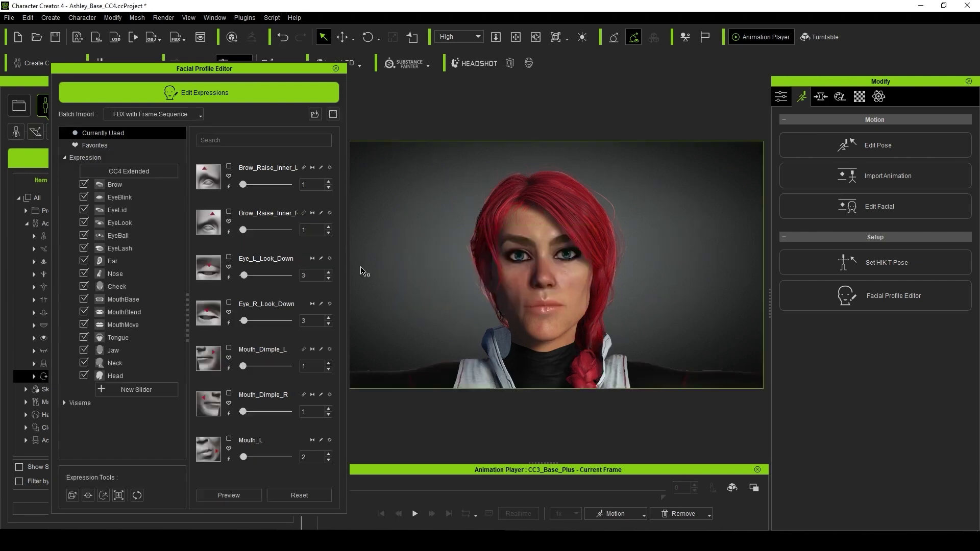
left_click(141, 199)
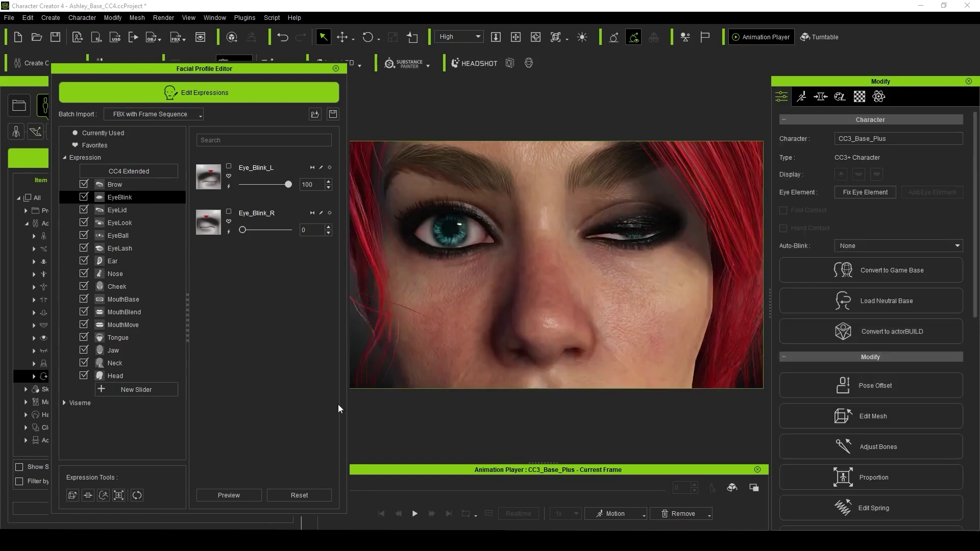
left_click(93, 496)
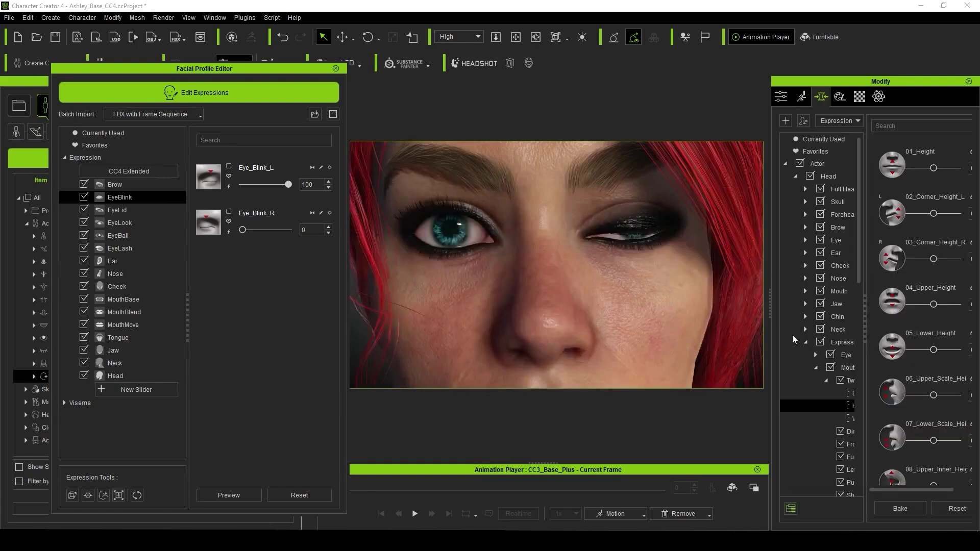
- Set the right eye blink to 88 and the left eye blink to 3
left_click(815, 354)
left_click(762, 372)
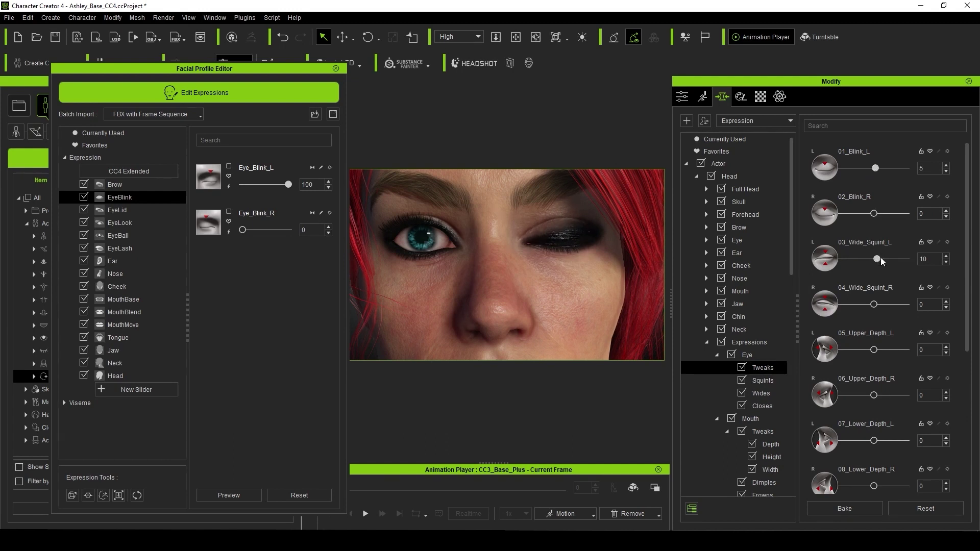
left_click_drag(966, 326, 973, 459)
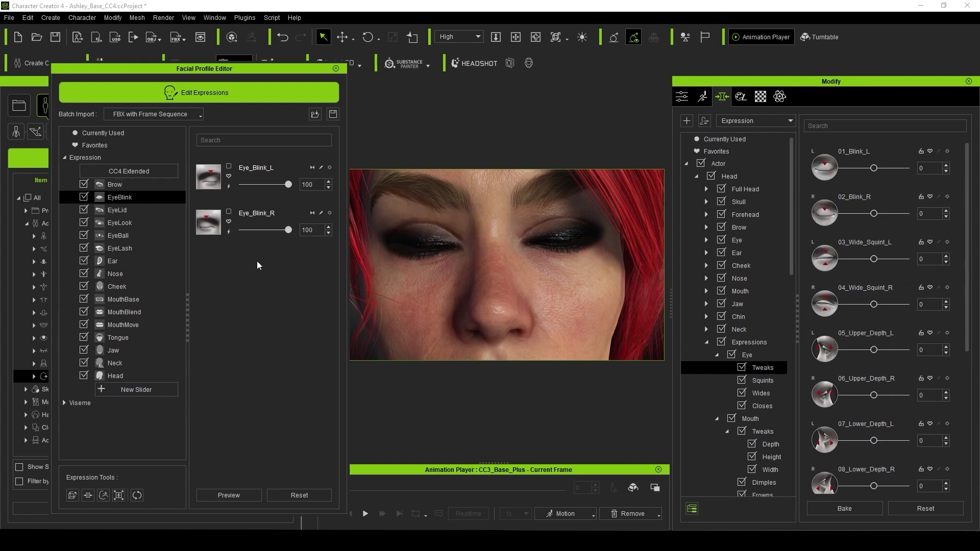
left_click_drag(242, 230, 282, 230)
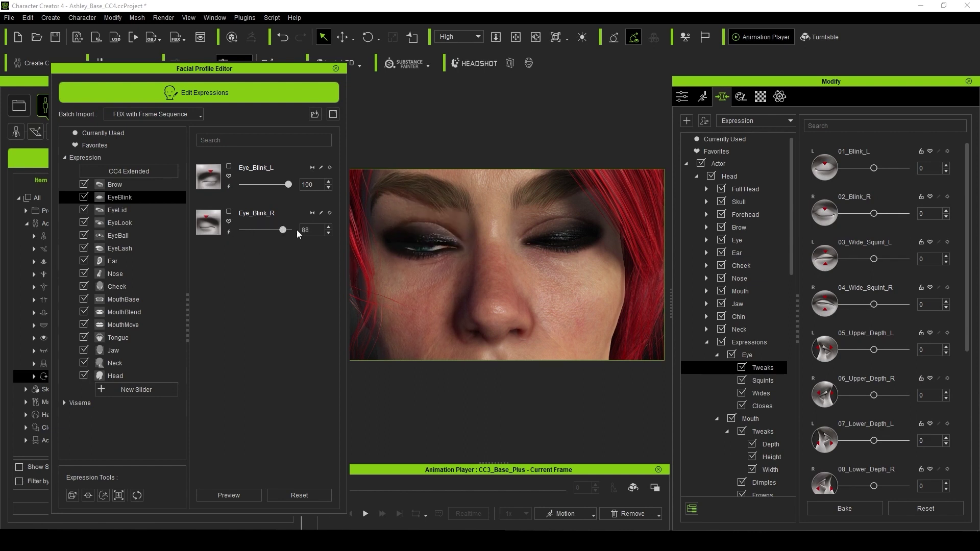
left_click_drag(275, 184, 232, 209)
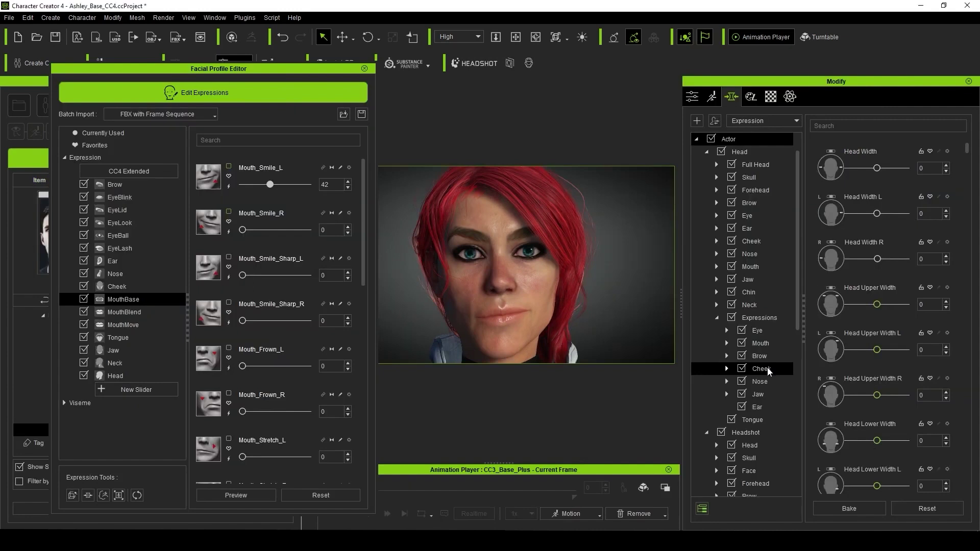
- Show the cheek expression sliders, then apply the Blade_Blast_M motion to Alexander
left_click(761, 368)
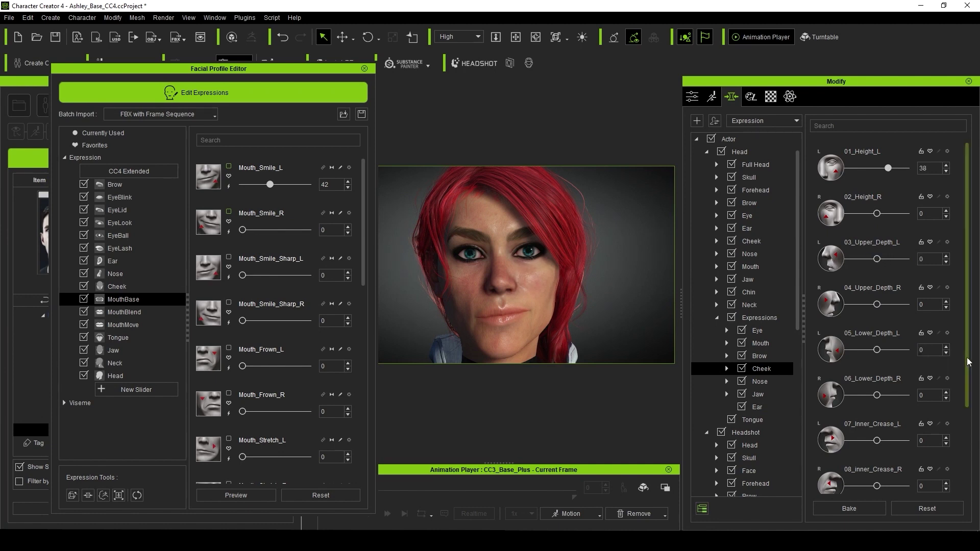
scroll(925, 388, "down", 3)
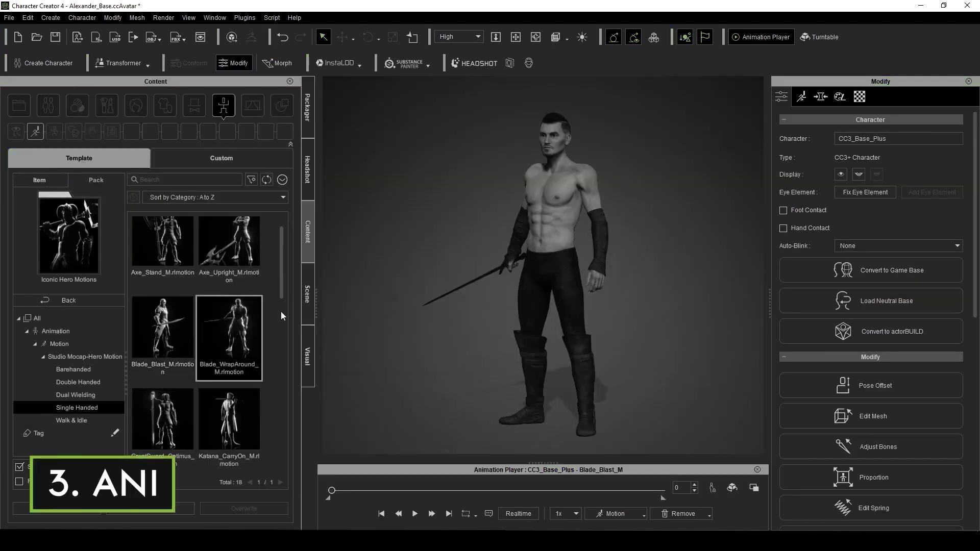
left_click_drag(281, 311, 543, 253)
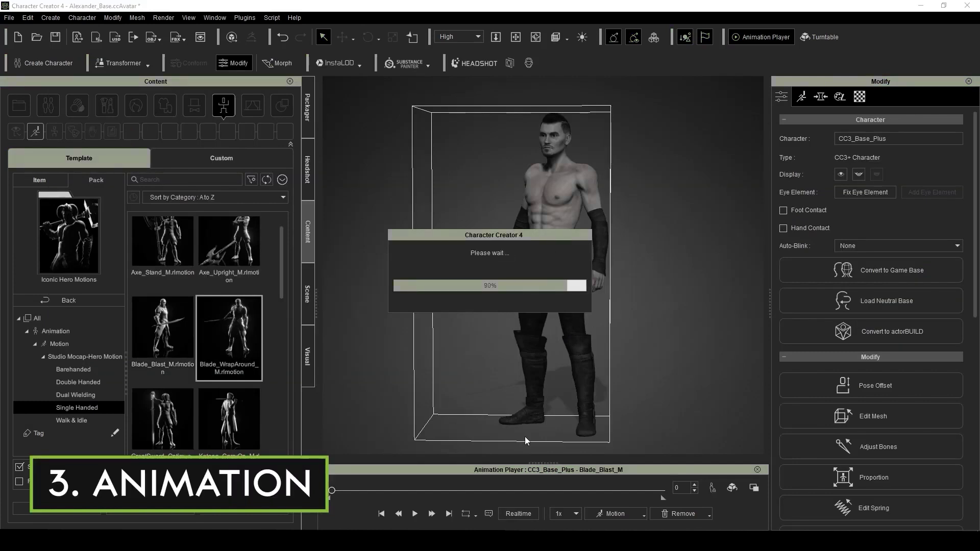
- Play the male character's new motion and the woman's facial talk animation
left_click(415, 514)
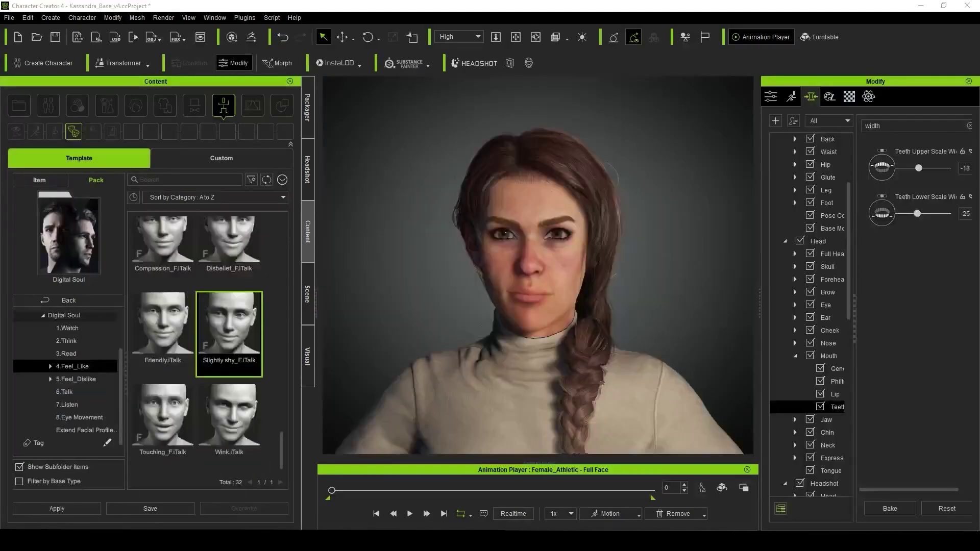
left_click(409, 514)
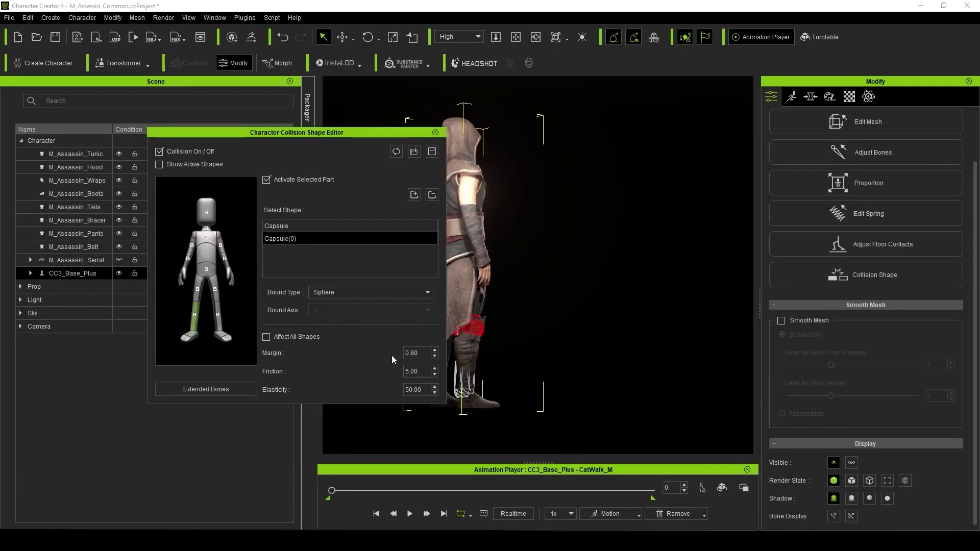
- Make the lower-leg collision a widened capsule, close the editor, and play the walk
left_click(431, 196)
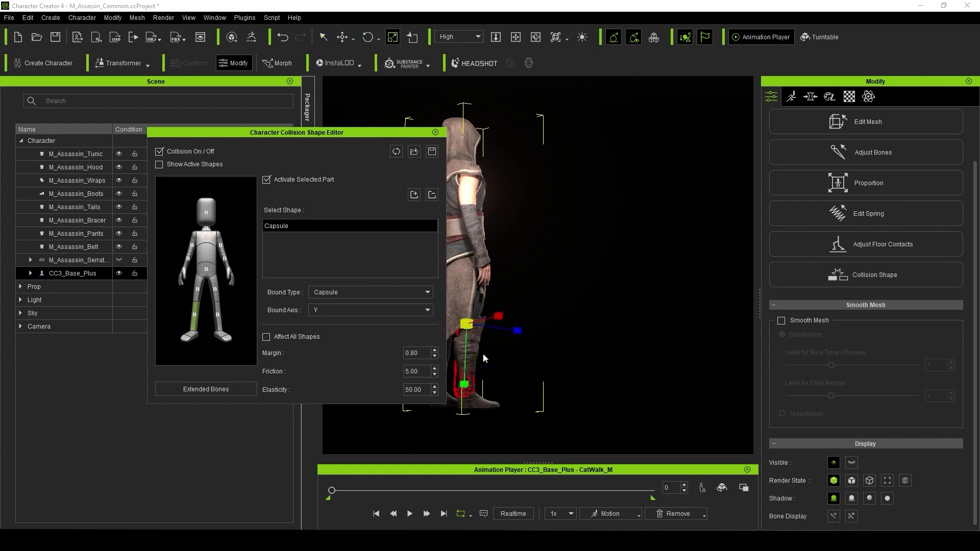
left_click_drag(519, 328, 543, 332)
middle_click_drag(542, 330, 578, 319)
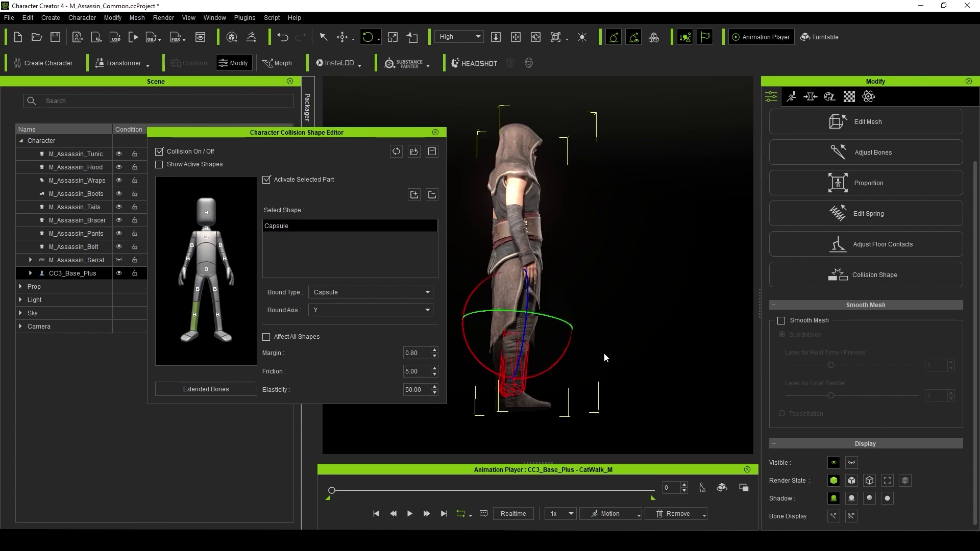
right_click_drag(605, 357, 426, 338)
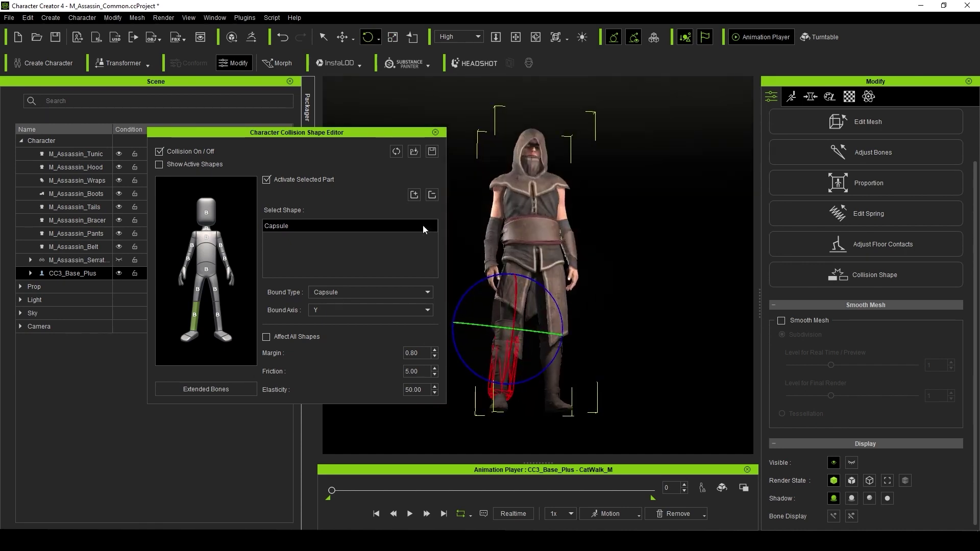
left_click(435, 133)
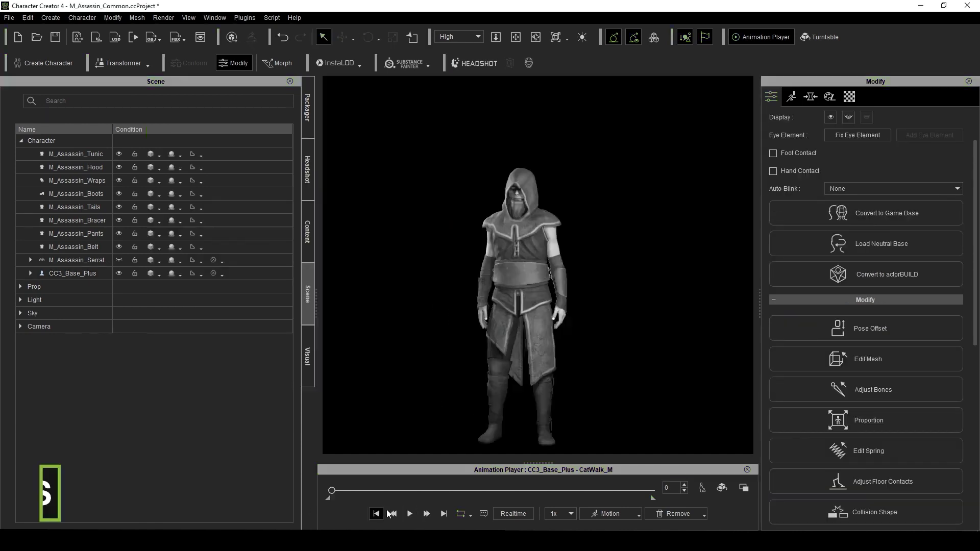
left_click(410, 513)
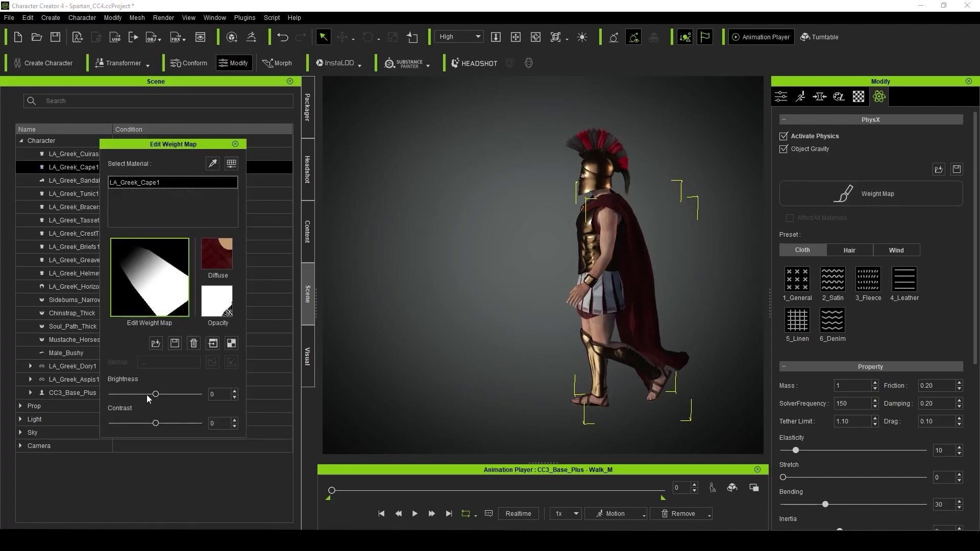
- Adjust the cape weight map's brightness and lower its contrast, then play the walk
left_click_drag(151, 396, 147, 395)
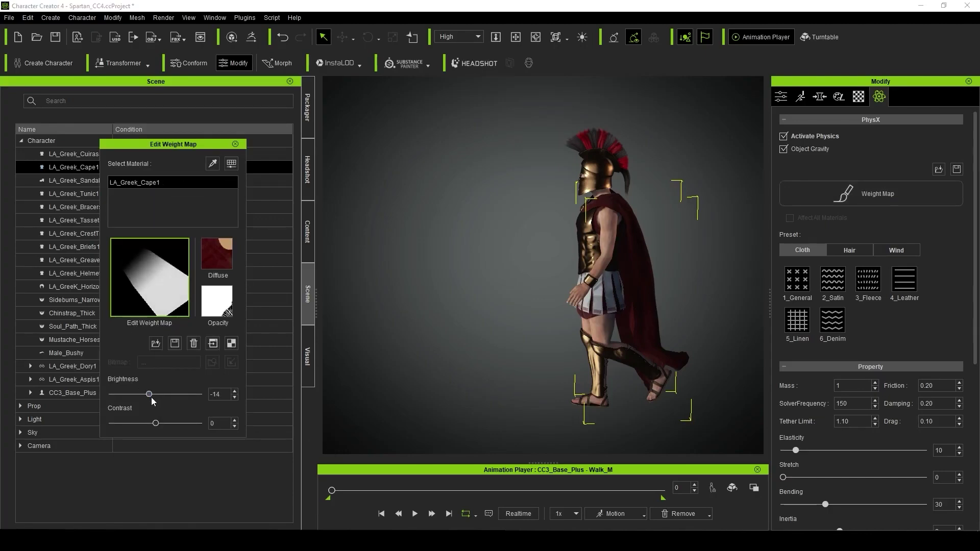
left_click_drag(149, 394, 153, 394)
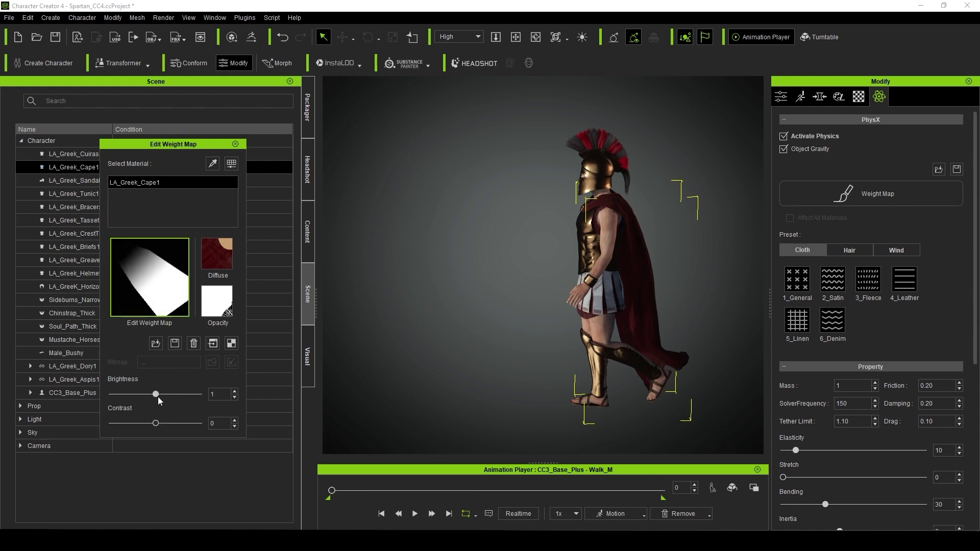
scroll(214, 394, "up", 1)
left_click_drag(155, 423, 152, 428)
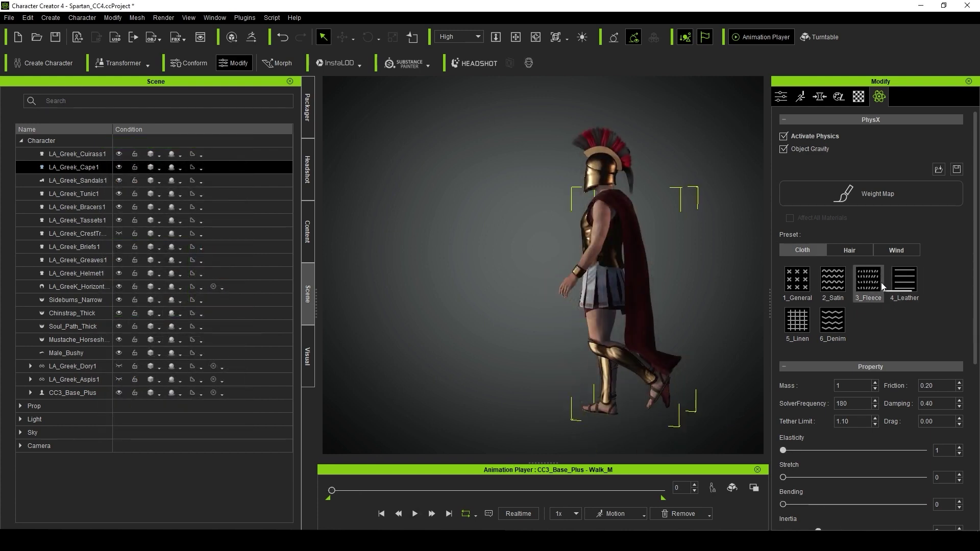
left_click(414, 513)
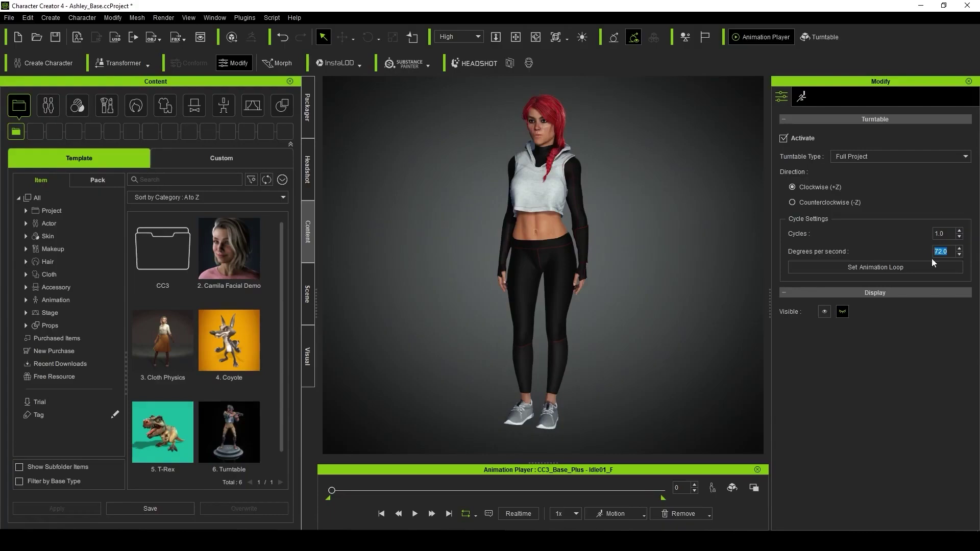
- Set the turntable to a single animation loop at 10 degrees per second
left_click(831, 266)
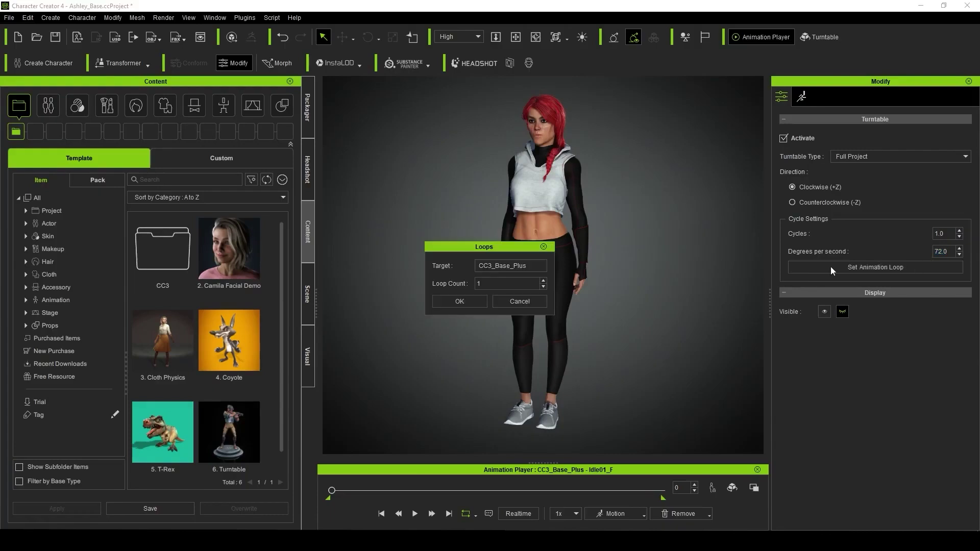
left_click(462, 303)
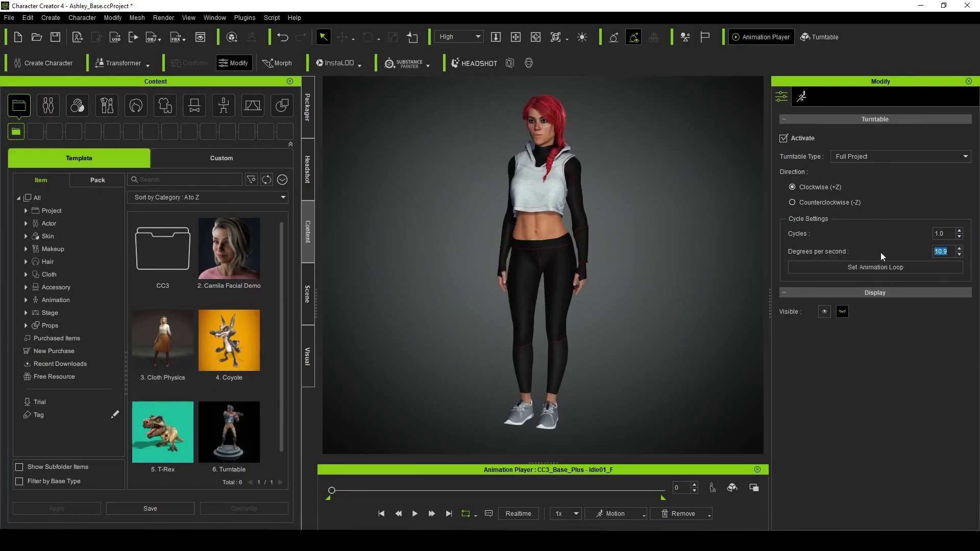
type("10")
- Apply the Neon_Dark Light Room preset and play the turntable
left_click(252, 106)
left_click_drag(283, 269, 203, 429)
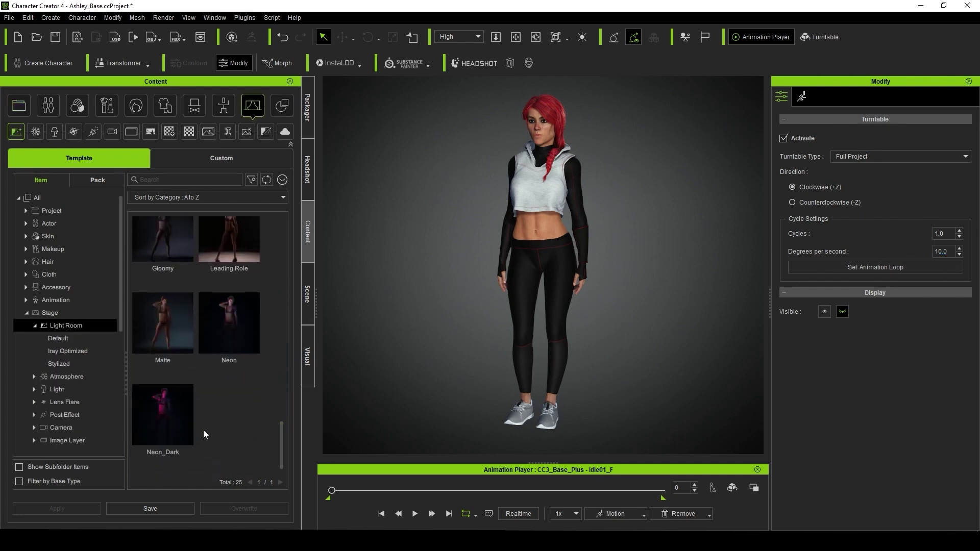
double_click(162, 424)
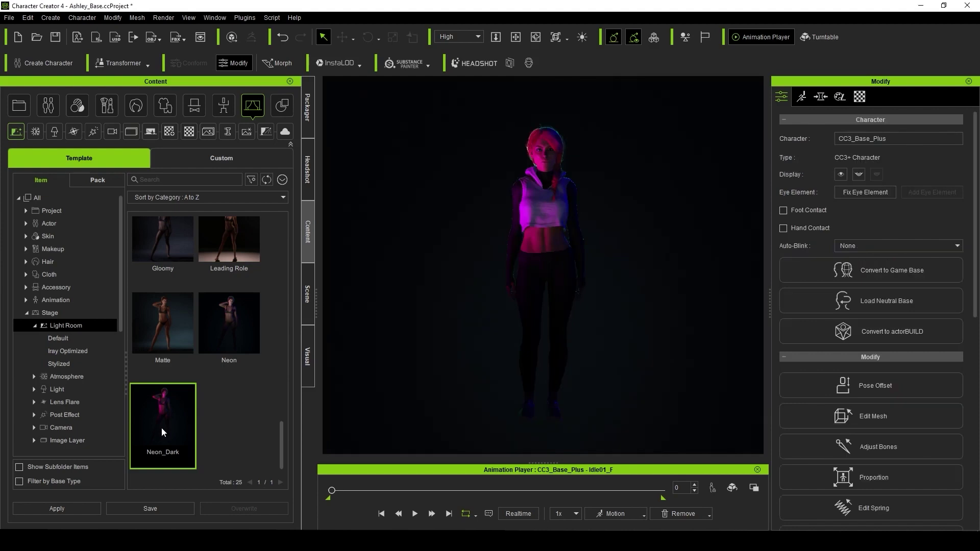
left_click(414, 514)
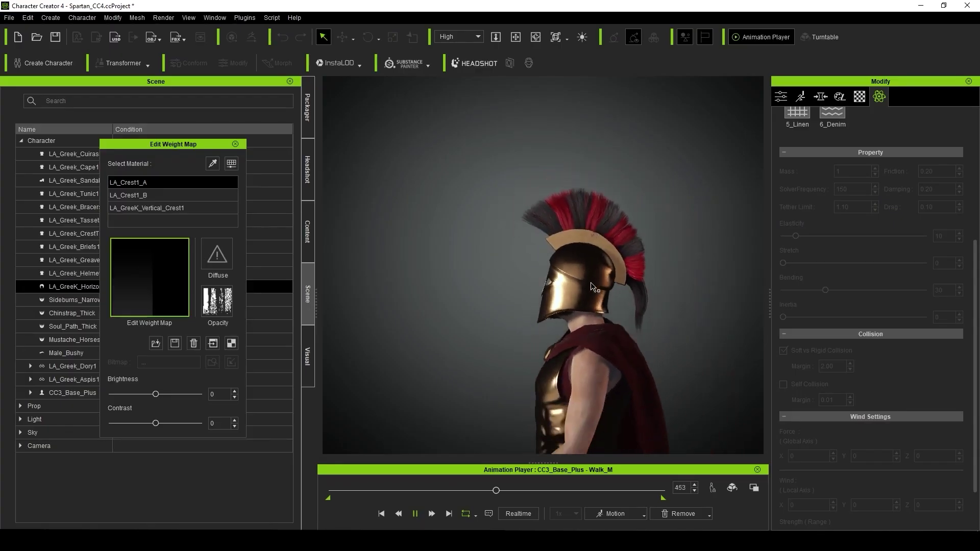
- Save the project, then push Mouth_Lower_R and Mouth_Shrug_Lower expressions to 100
key("ctrl+s")
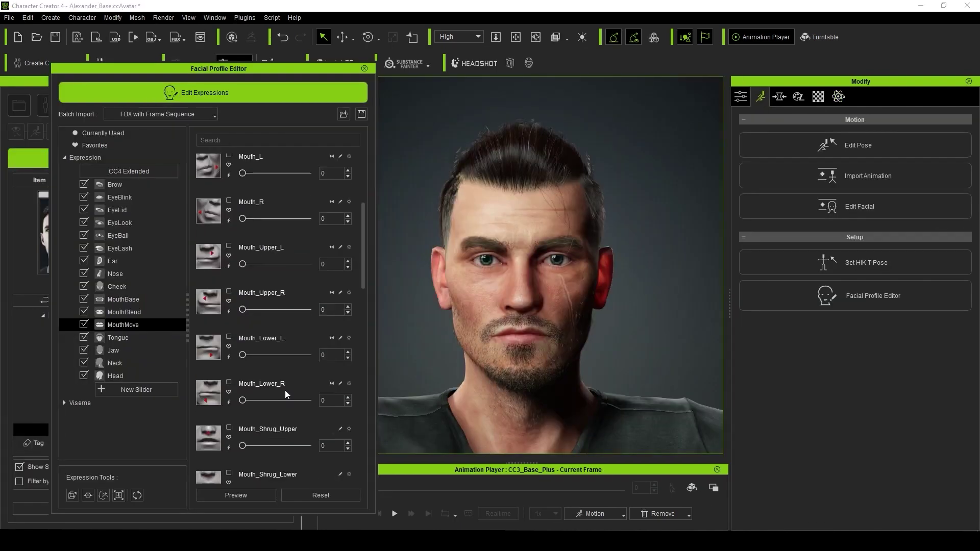
scroll(283, 390, "down", 1)
left_click(281, 420)
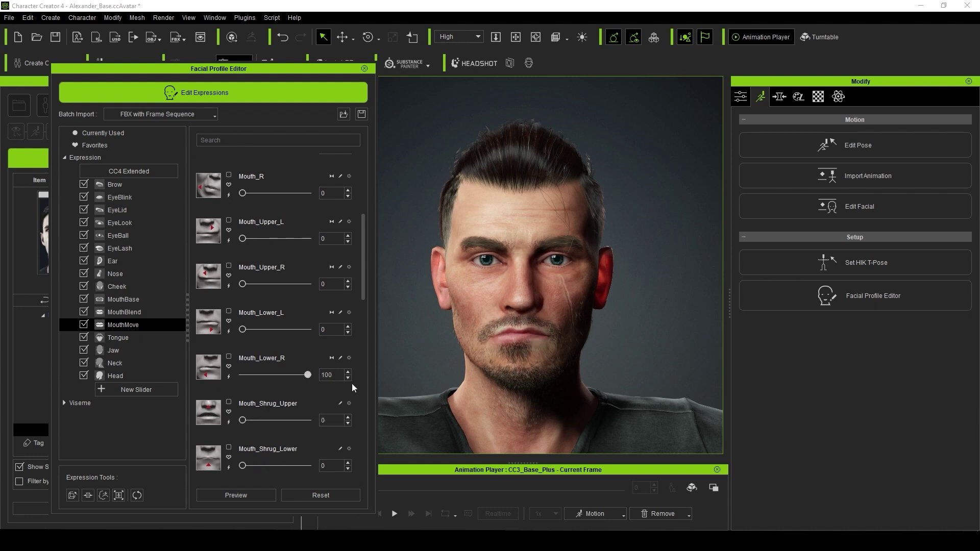
scroll(298, 423, "down", 1)
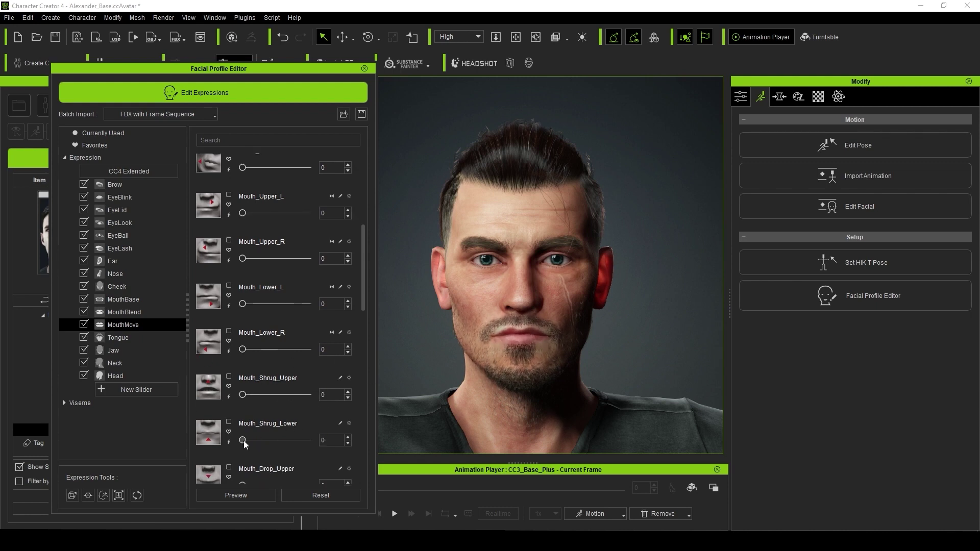
left_click_drag(308, 440, 251, 440)
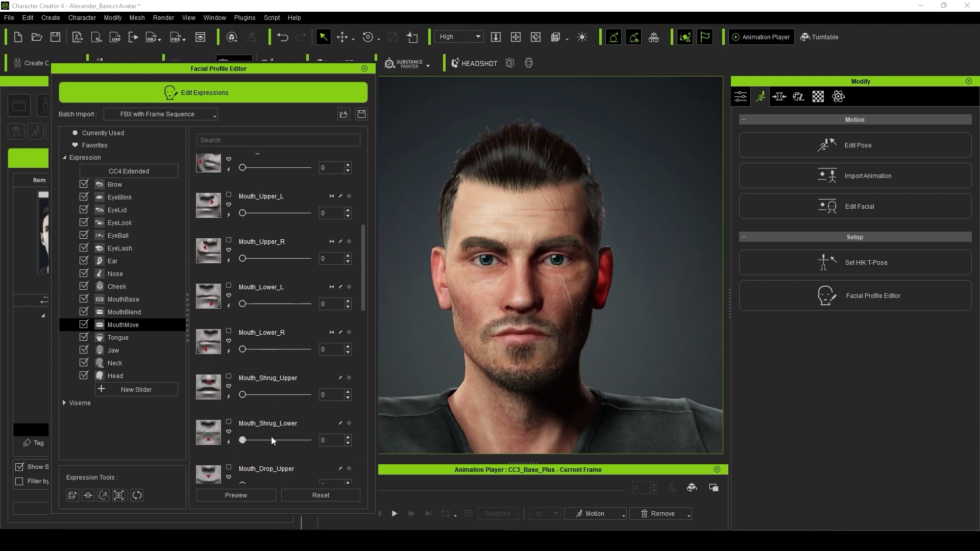